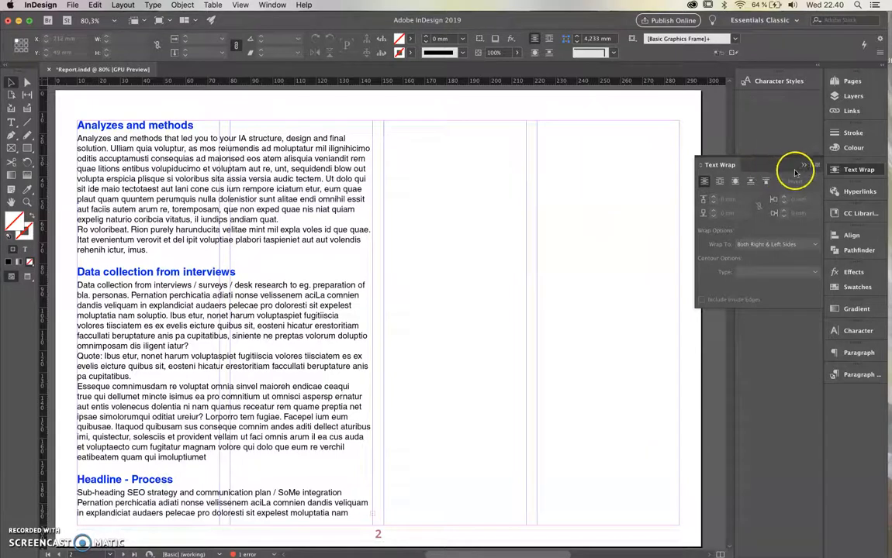
Put the text wrap options away and switch repeatedly between Normal and Preview modes to view page 2 with and without guides
click(804, 165)
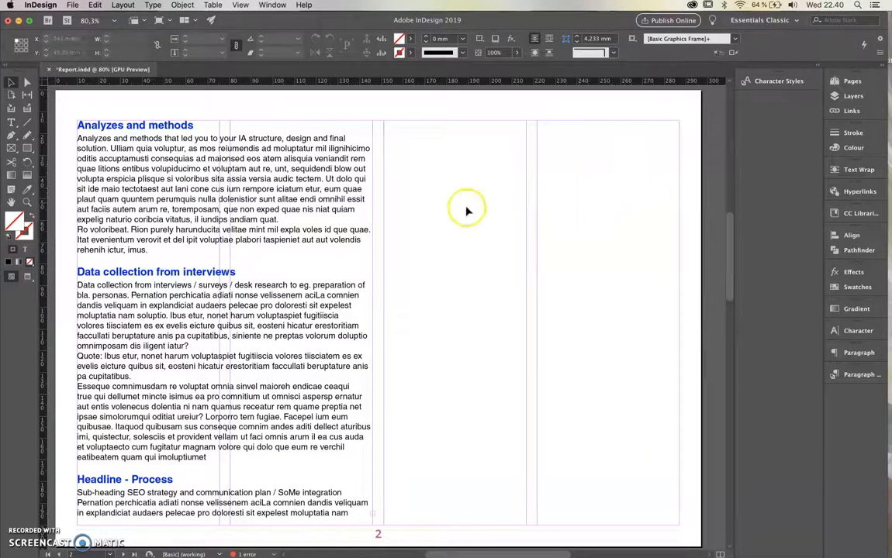
key(w)
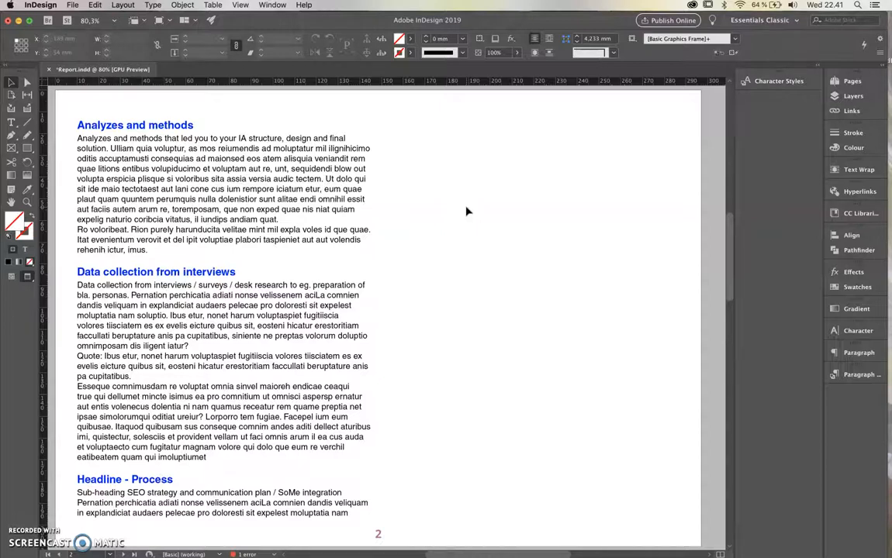
key(w)
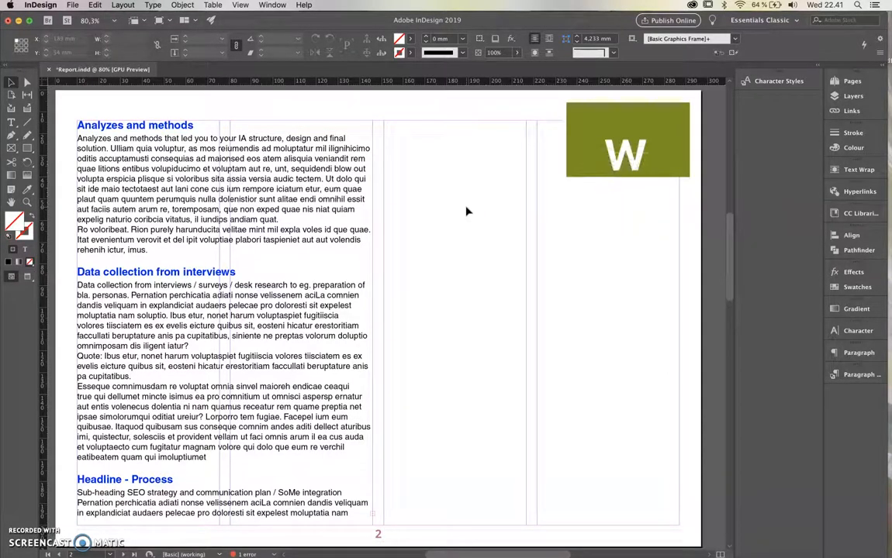
key(w)
key(w)
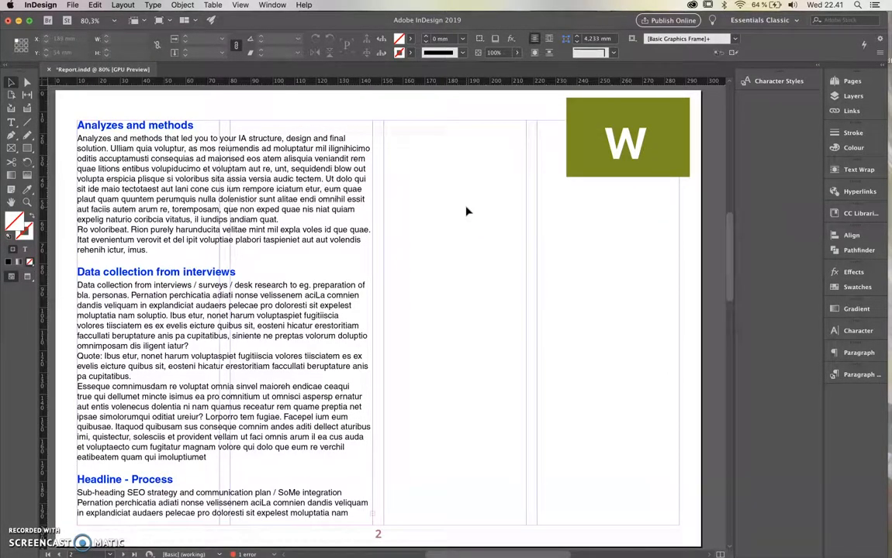
key(w)
key(w)
key(w)
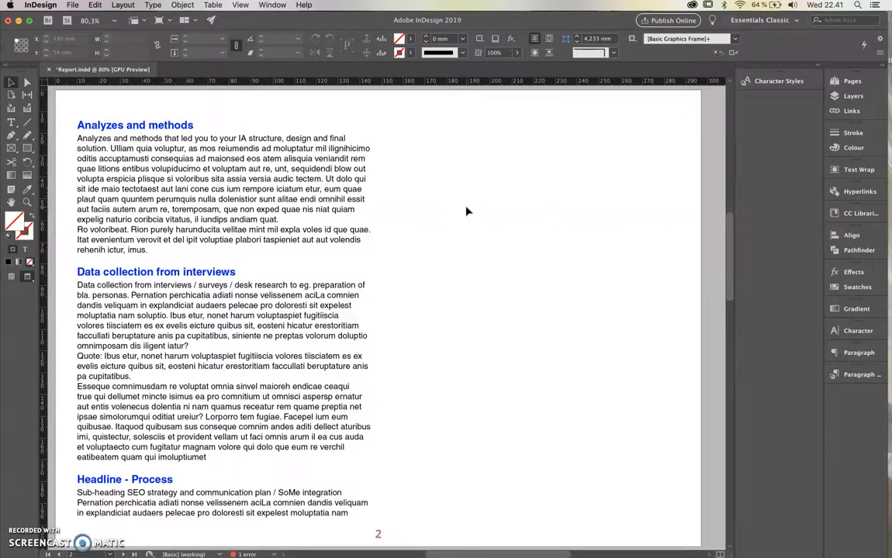
key(w)
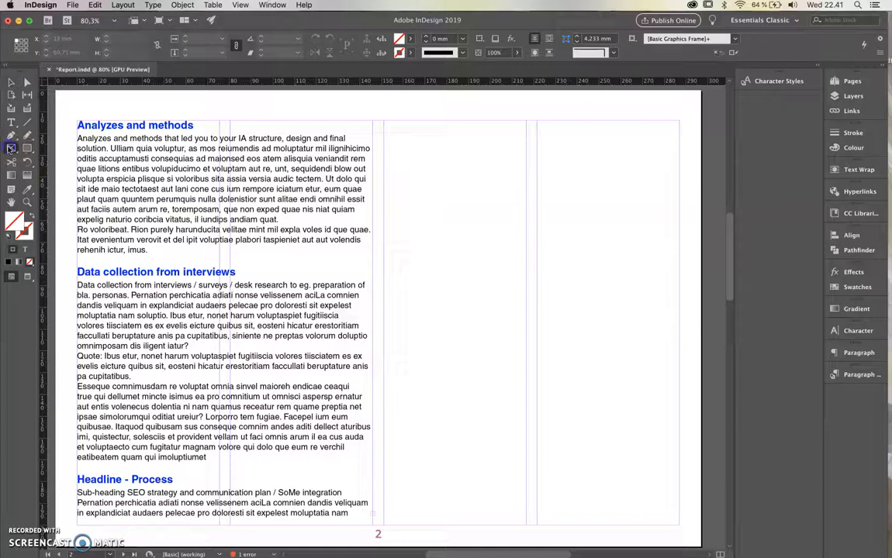
Draw a 136 × 186 mm rectangle frame across the two empty right-hand columns and place the cyclist street photo in it
click(11, 148)
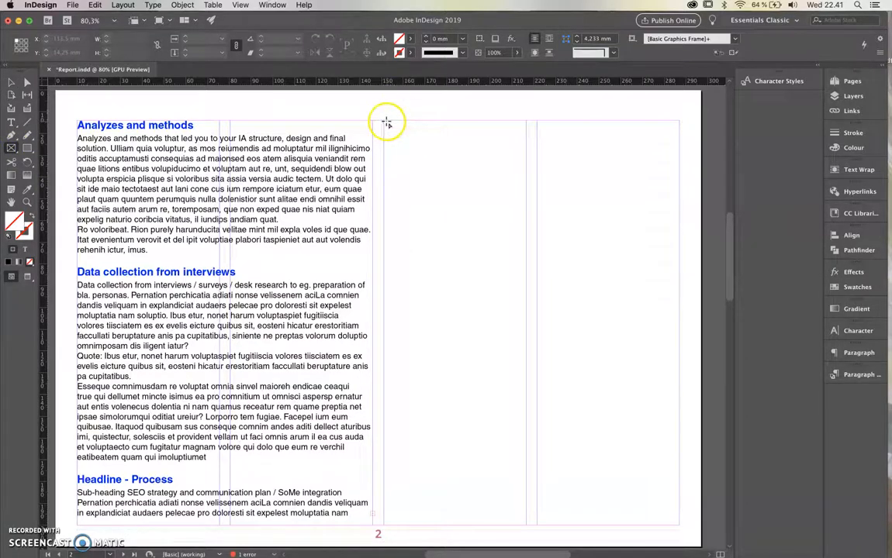
drag(384, 122, 679, 525)
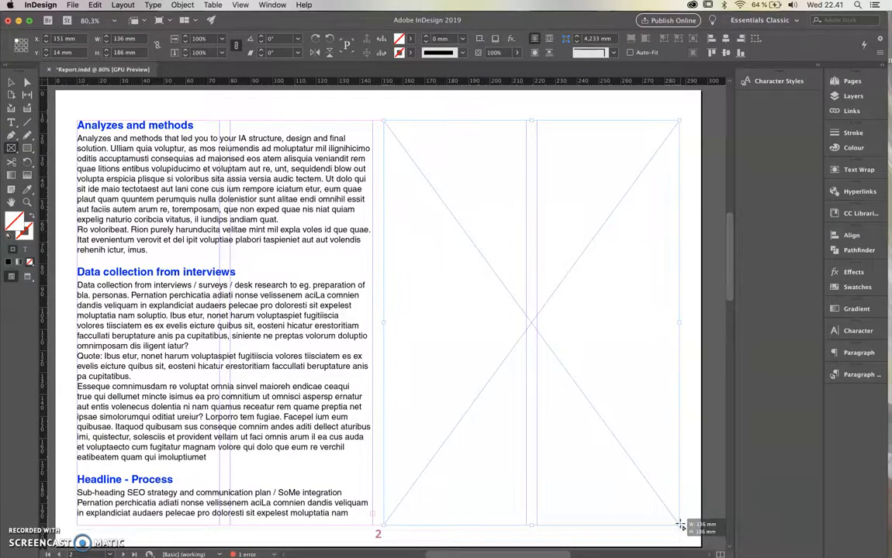
key(super+d)
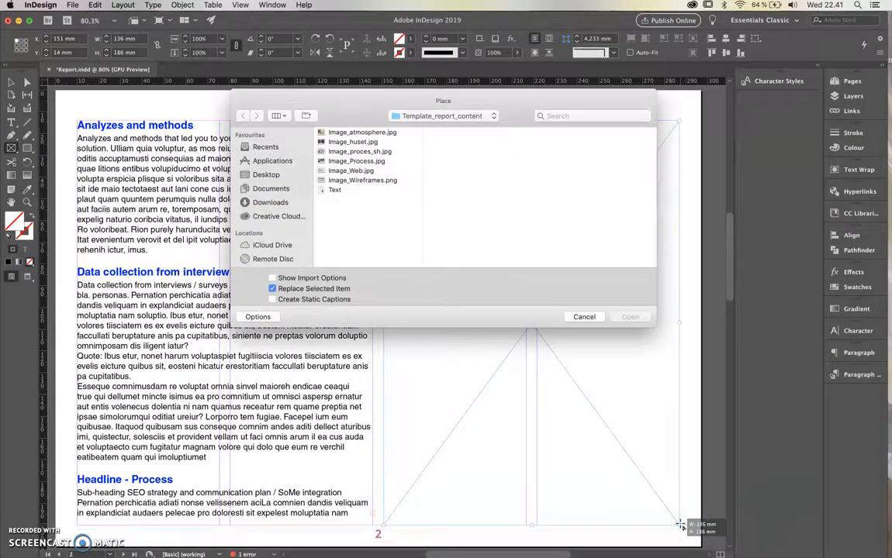
click(355, 134)
double_click(353, 143)
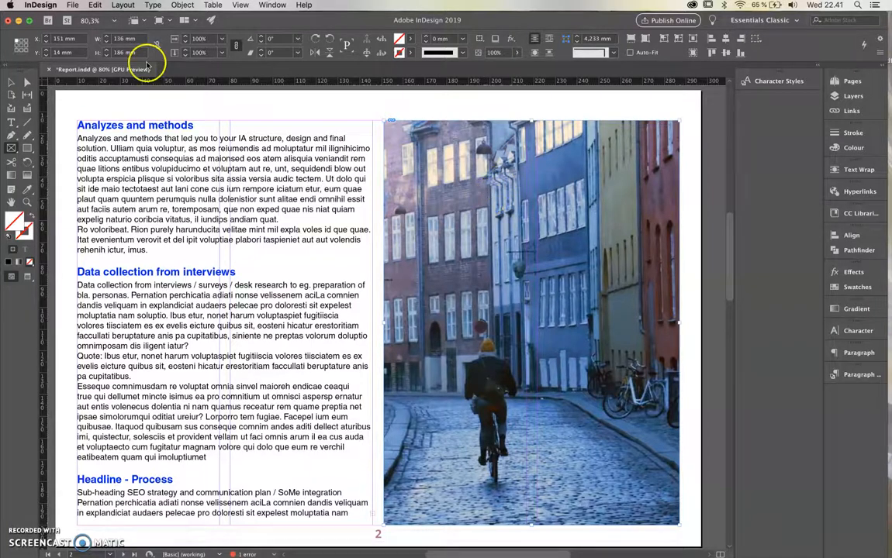
Try resizing the photo frame to about 277 × 119.5 mm across all four columns, and undo both resizes
click(9, 84)
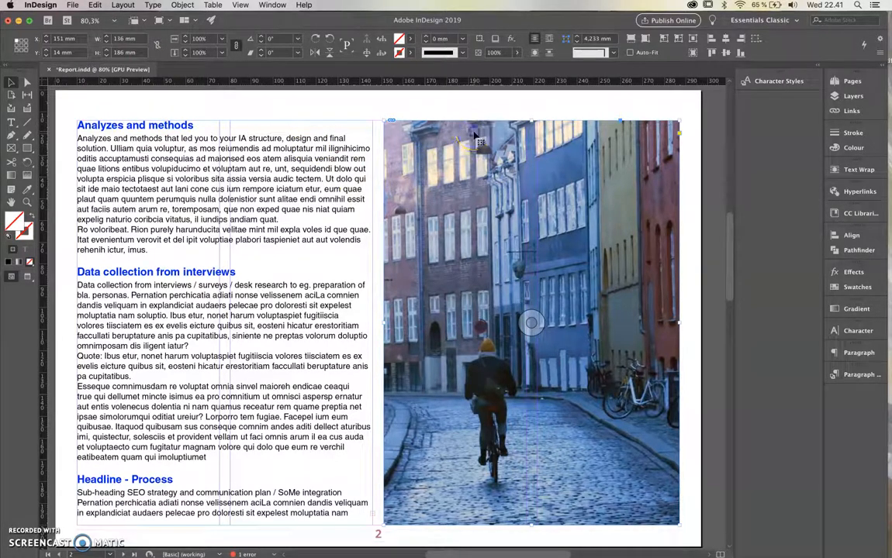
mouse_move(474, 134)
mouse_down()
mouse_move(397, 149)
mouse_move(332, 221)
mouse_move(307, 166)
mouse_move(475, 134)
mouse_up()
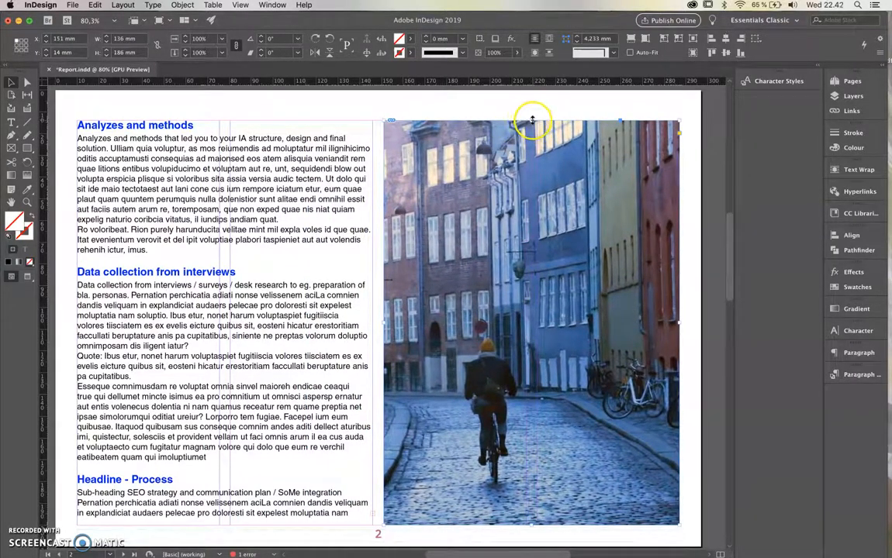
drag(531, 120, 531, 265)
drag(385, 379, 89, 358)
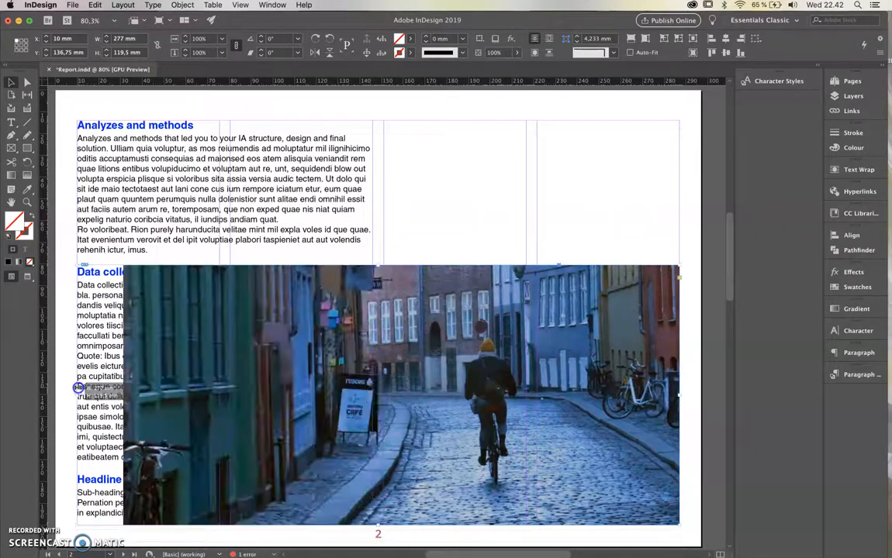
key(super+z)
key(super+z)
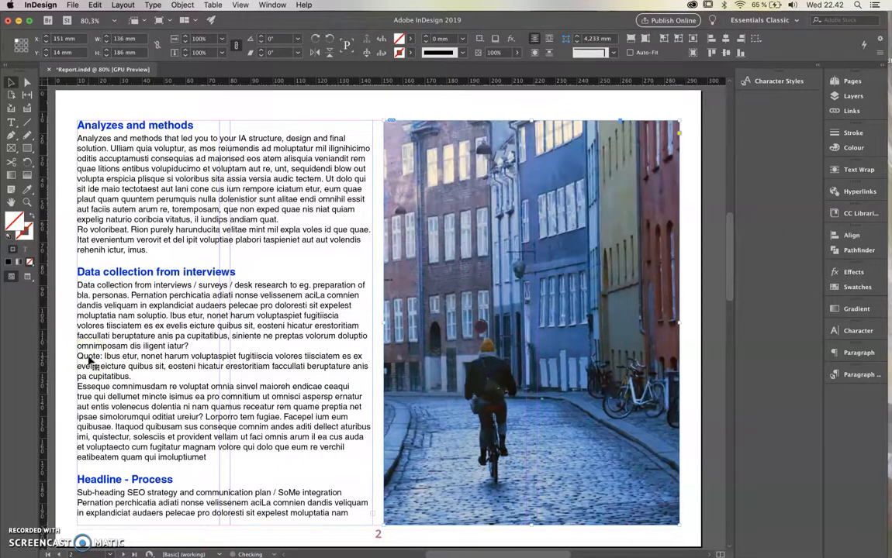
Shift the street photo to the right inside its frame without moving the frame itself
click(28, 84)
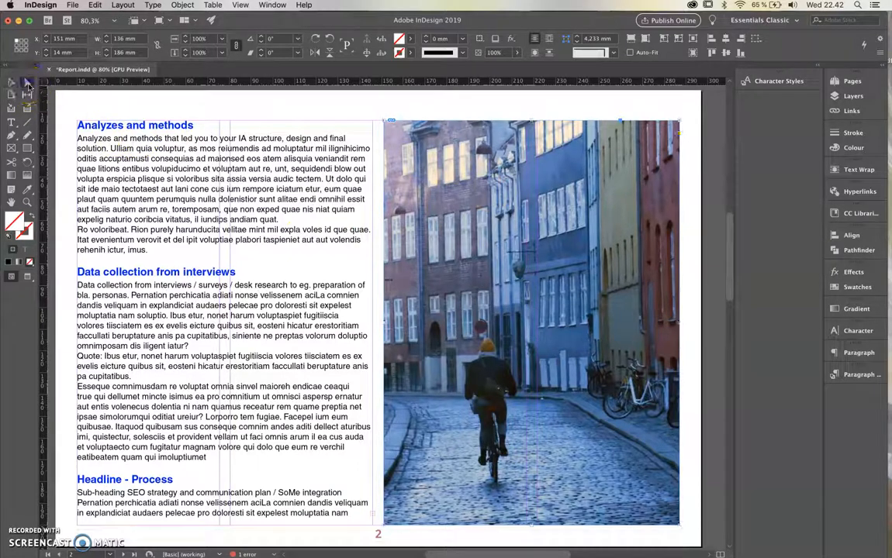
click(455, 178)
drag(456, 178, 572, 191)
click(140, 216)
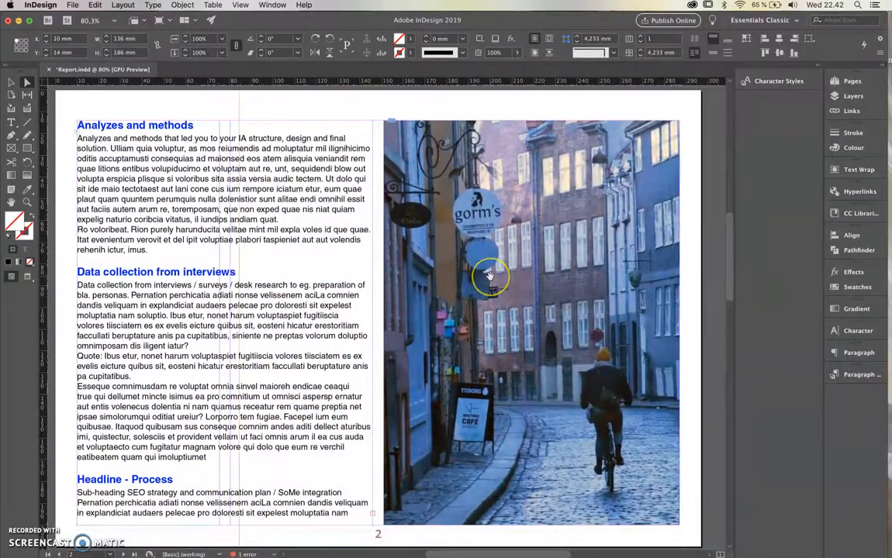
Try the proportional frame-filling and content-fitting options on the street photo, and undo the last change
scroll(489, 275, up, 1)
scroll(489, 275, right, 2)
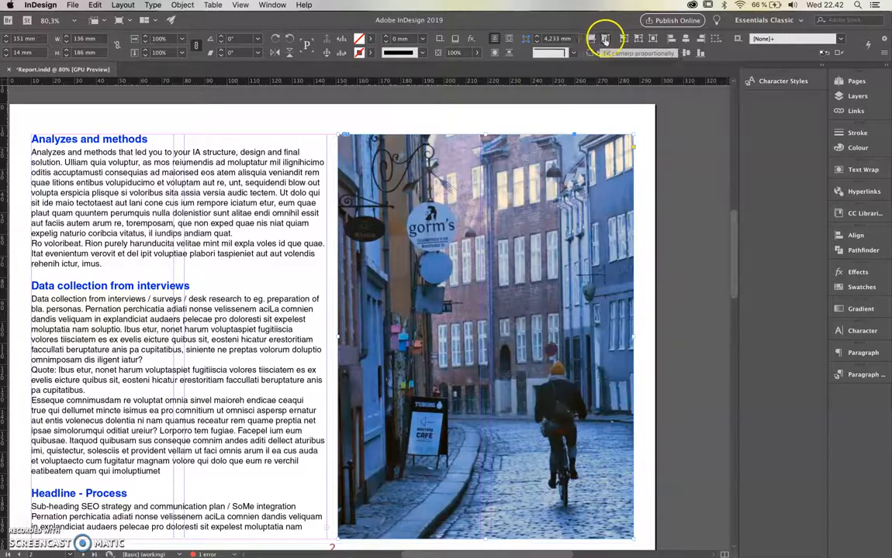
drag(572, 17, 578, 21)
click(596, 41)
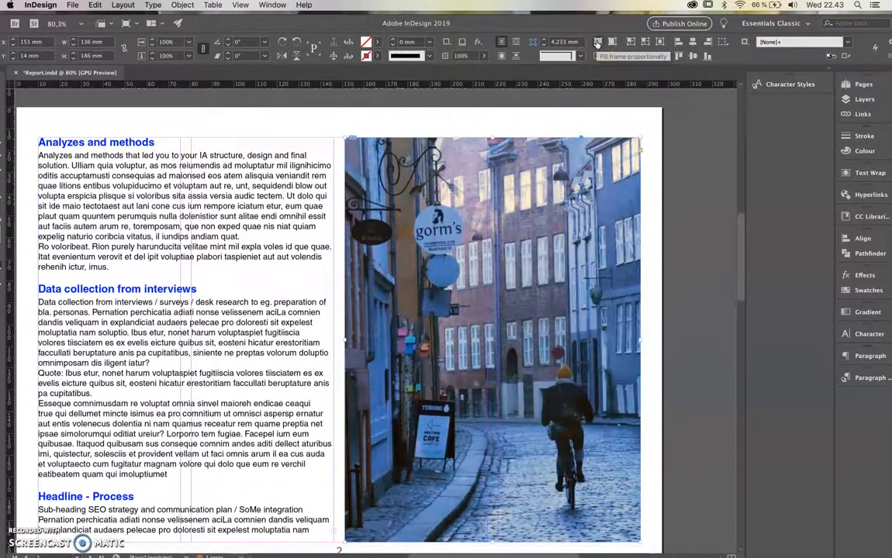
click(611, 41)
click(597, 42)
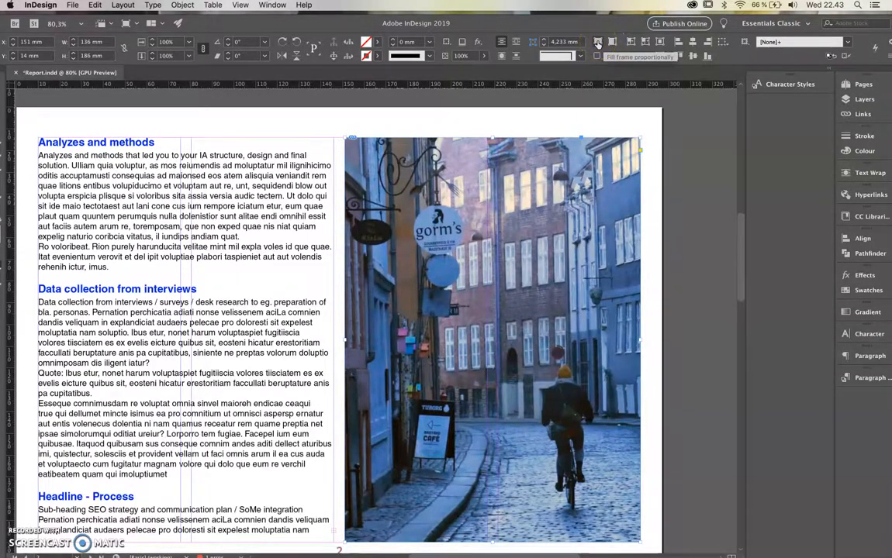
click(597, 42)
double_click(567, 169)
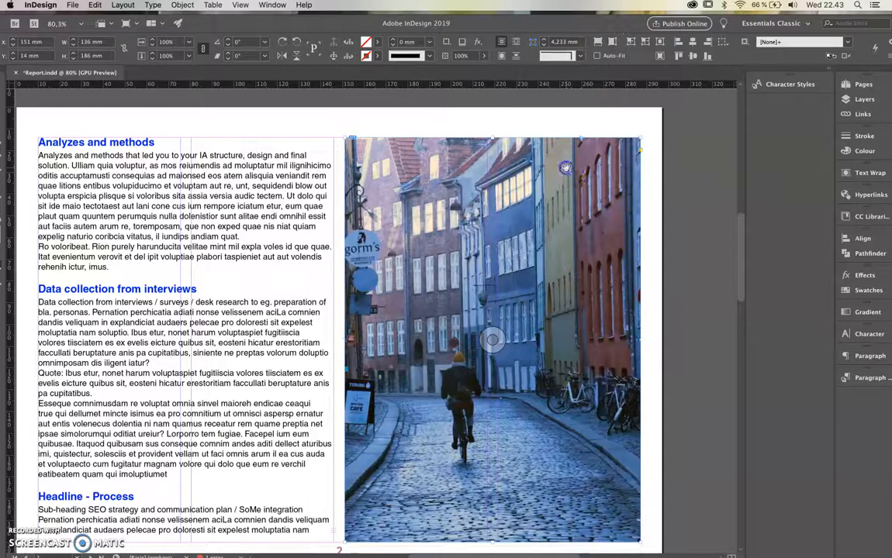
key(super+z)
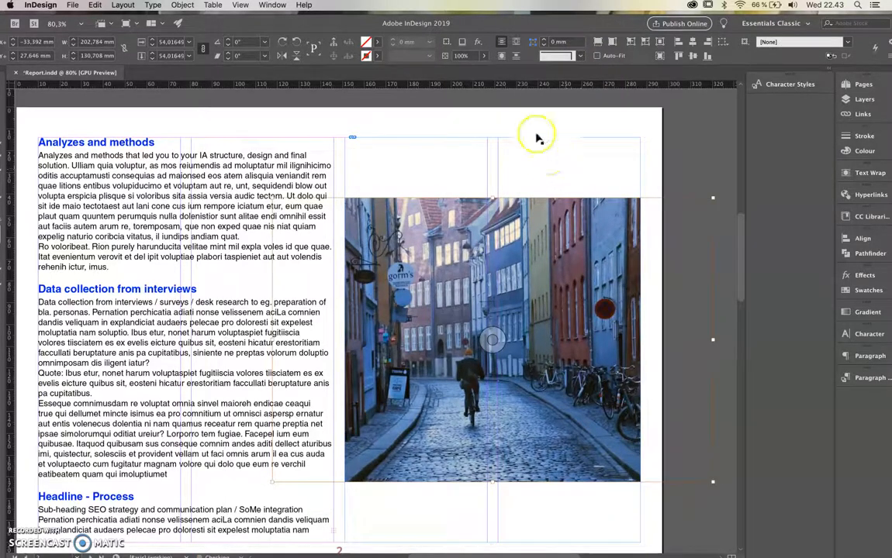
Select the photo's frame and apply Fill Frame Proportionally to it
click(535, 123)
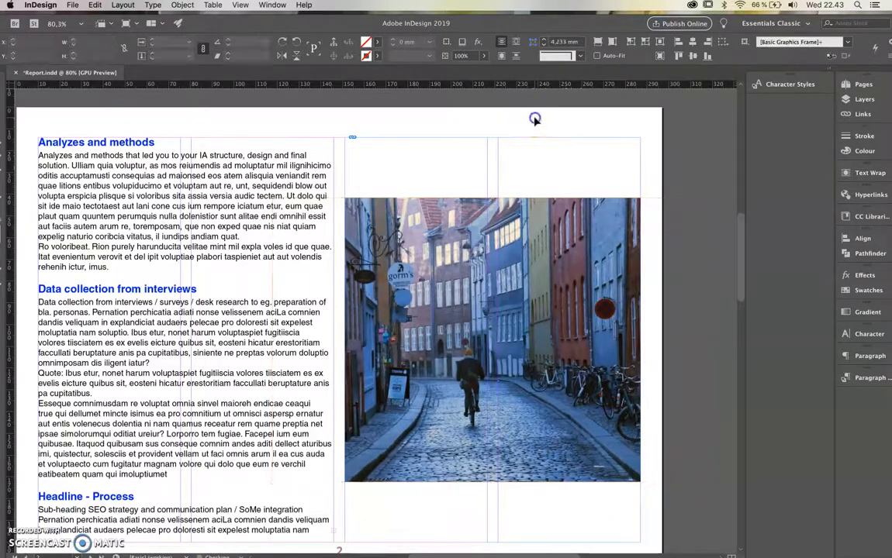
click(512, 155)
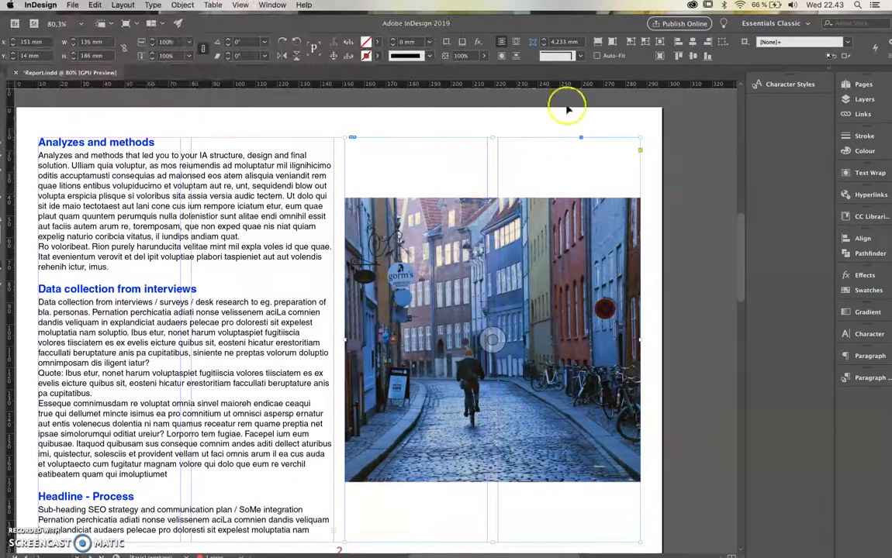
click(596, 42)
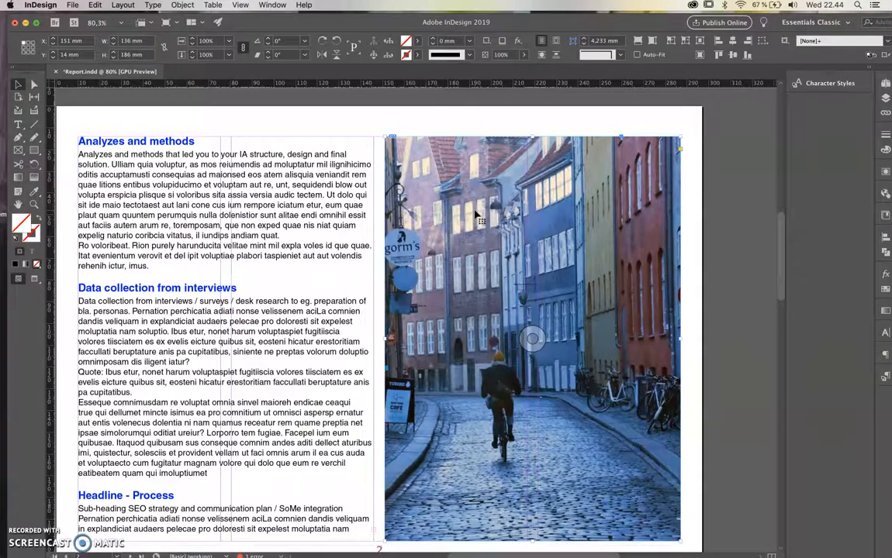
Crop the photo frame to about 94.75 mm high and move it over the left text columns at X 10 mm, Y 79 mm
drag(531, 138, 531, 311)
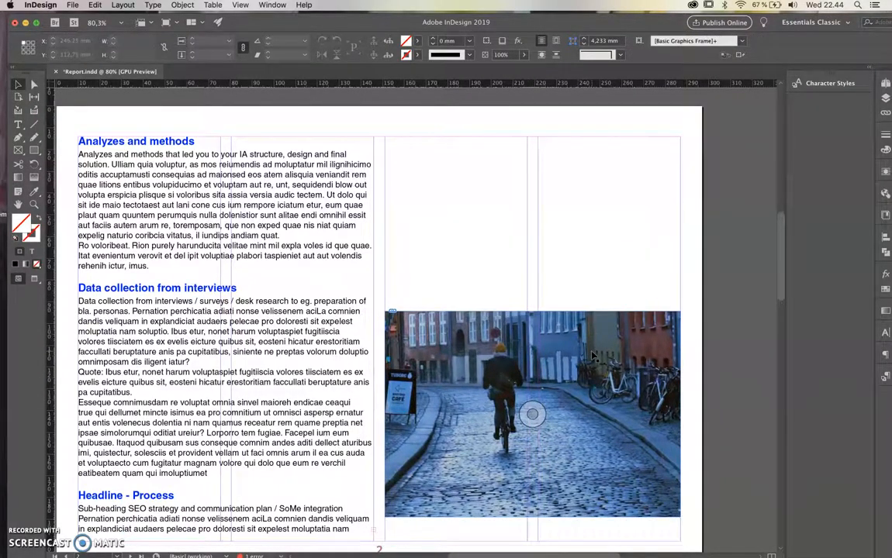
drag(547, 354, 287, 322)
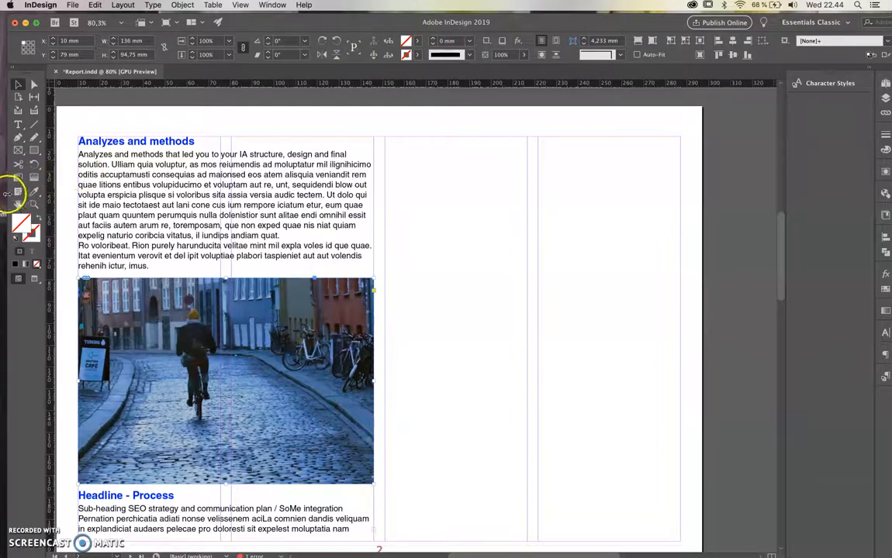
Apply text wrap around the bounding box to the street photo
drag(6, 192, 37, 191)
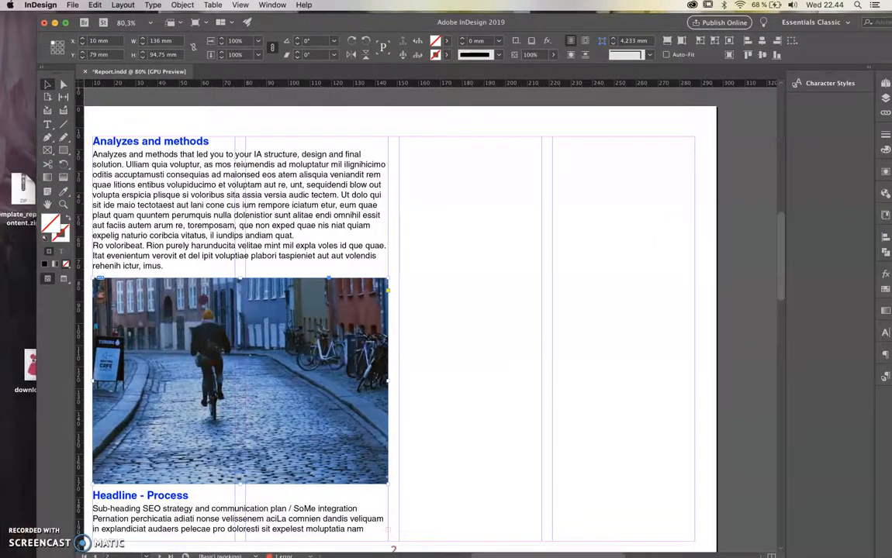
double_click(394, 26)
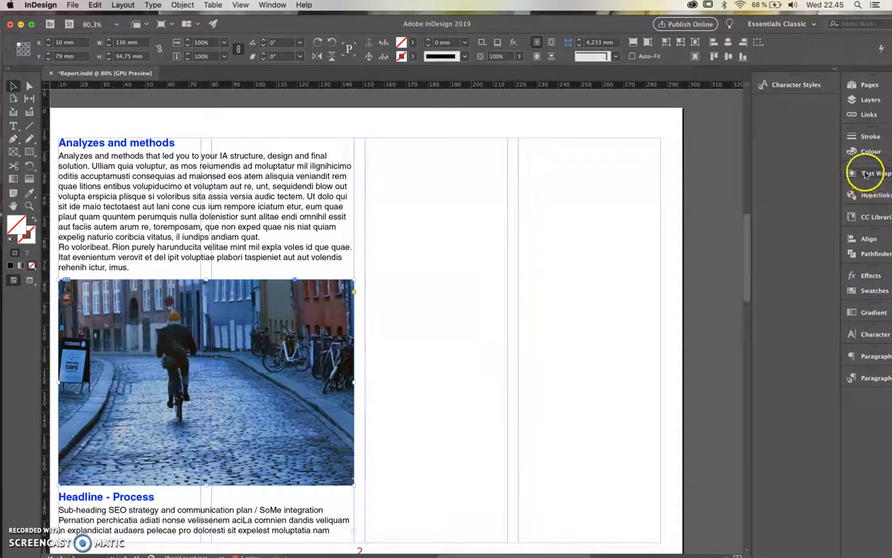
click(271, 5)
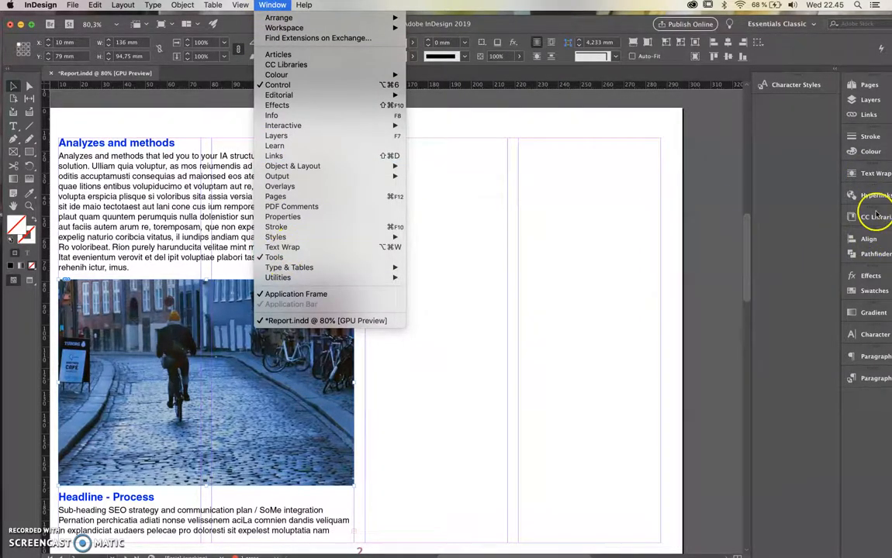
click(872, 174)
click(872, 173)
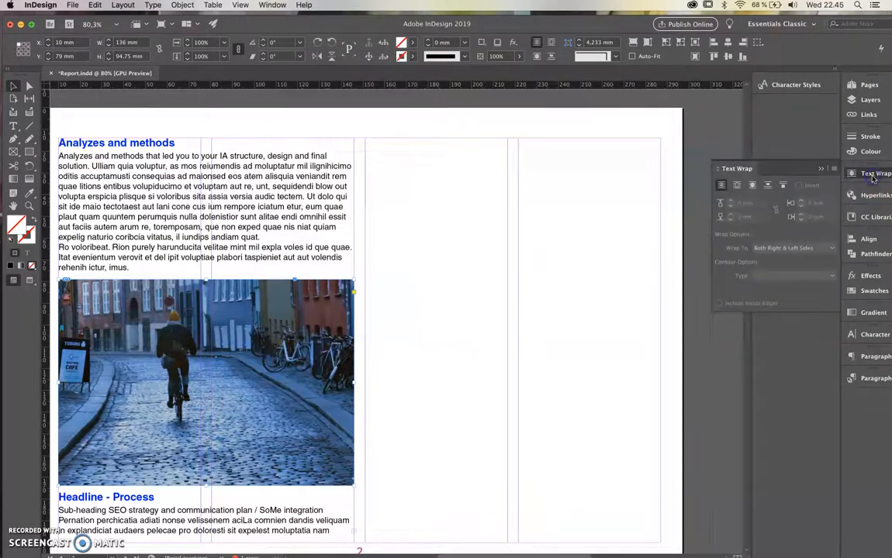
click(738, 187)
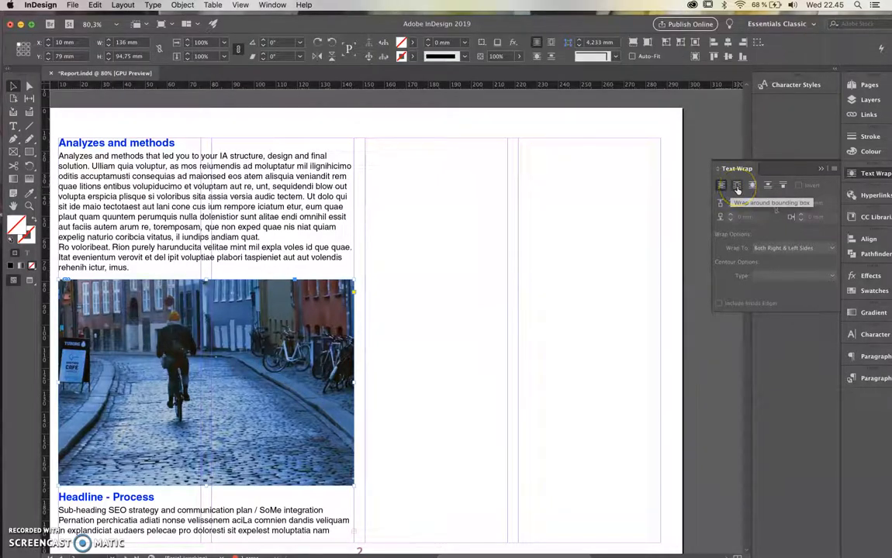
click(737, 189)
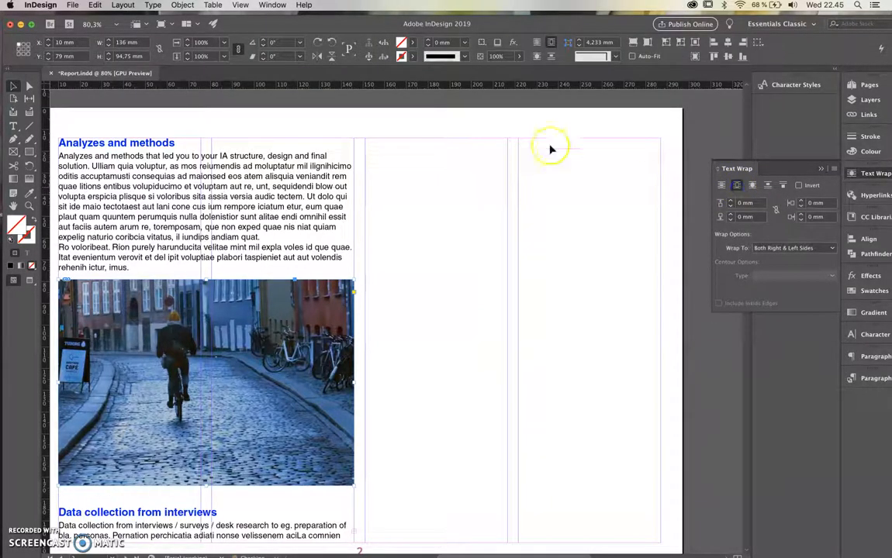
Move the photo slightly down to Y 80 mm between the two text sections
drag(368, 26, 367, 21)
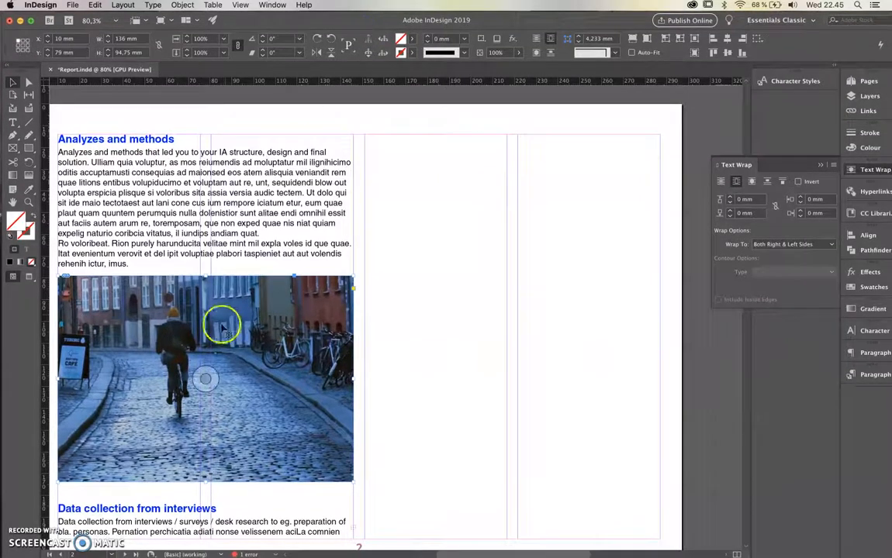
drag(220, 341, 220, 343)
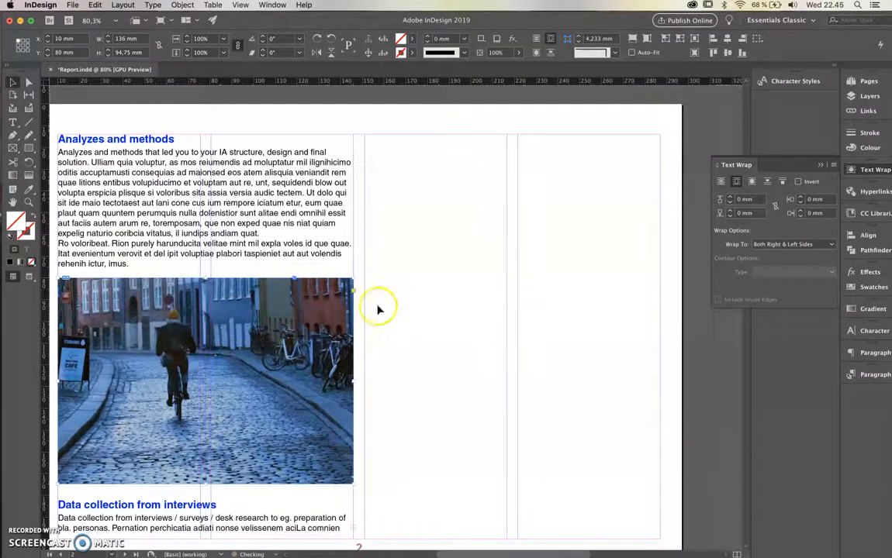
scroll(378, 311, down, 1)
scroll(378, 311, down, 3)
scroll(378, 311, left, 2)
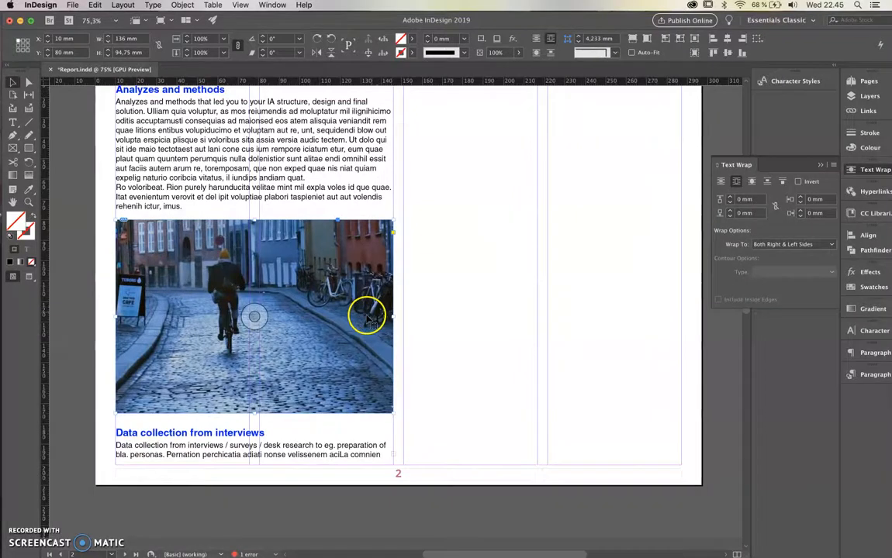
Move the street photo up to Y 33 mm within the text and set its top and bottom wrap offsets to 2 mm
scroll(312, 356, up, 1)
drag(306, 356, 314, 242)
drag(366, 278, 356, 285)
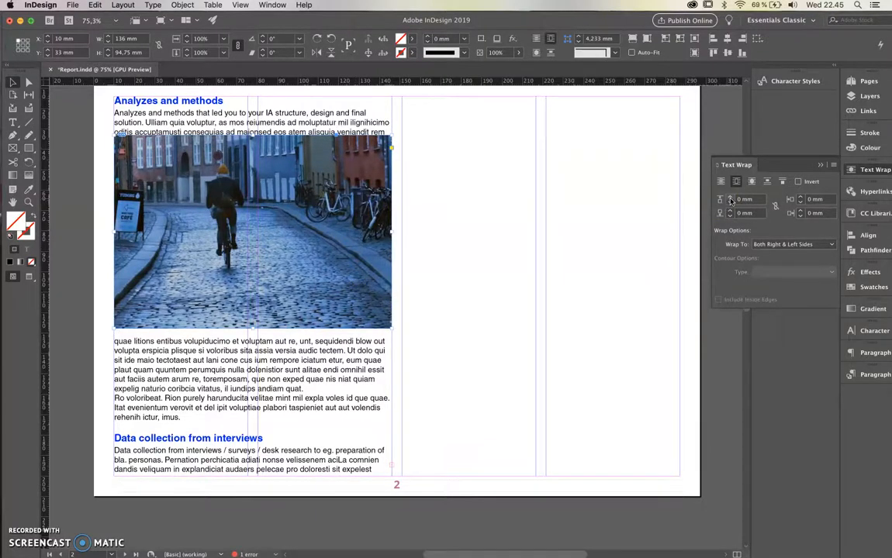
click(729, 199)
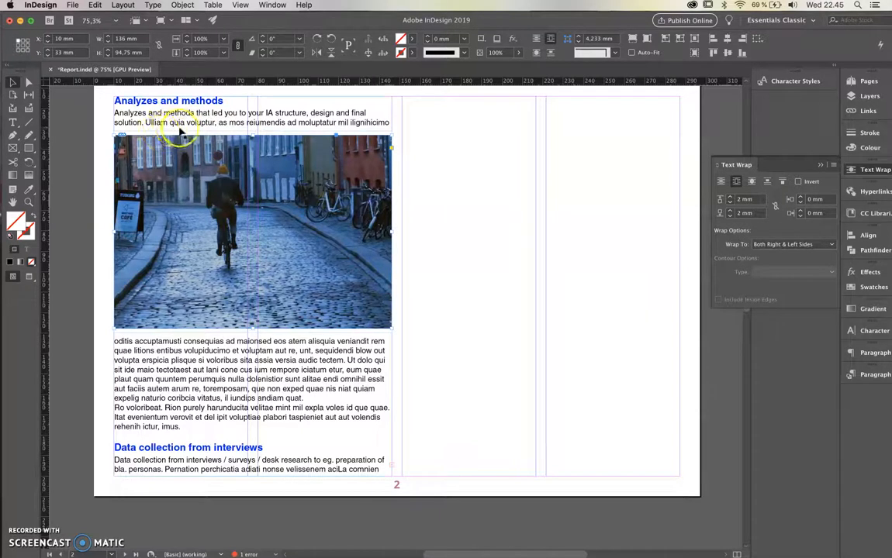
click(460, 320)
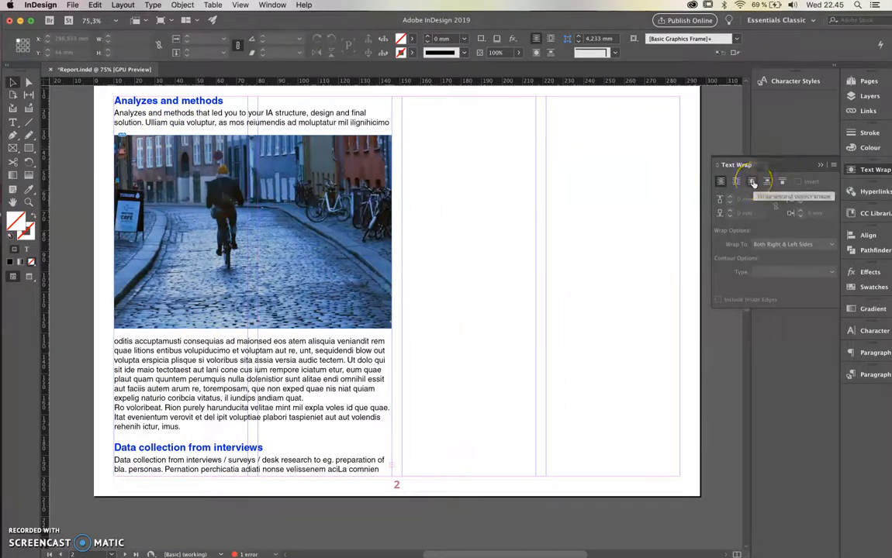
Delete the street photo from the page
click(339, 233)
key(Delete)
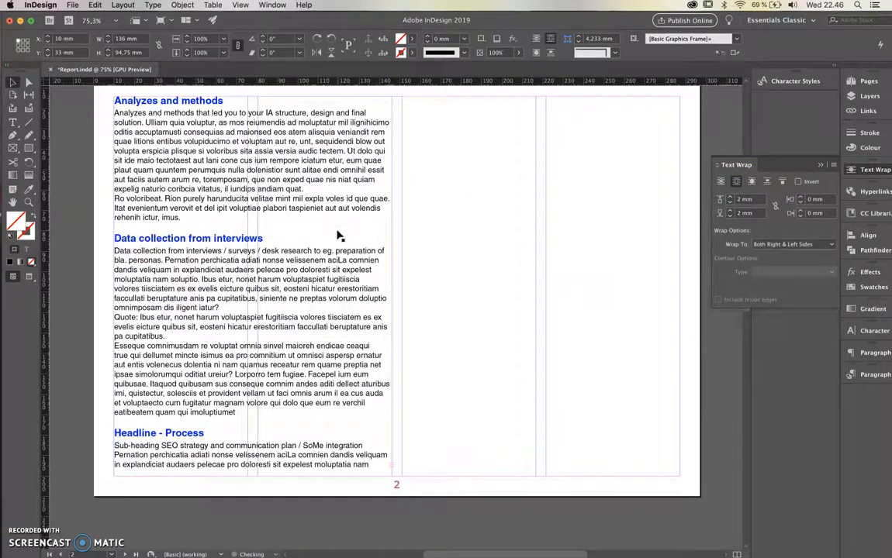
click(510, 204)
Draw a closed, rounded freeform shape about 118 mm wide and 93 mm high over the text with the Pen tool
scroll(510, 203, up, 1)
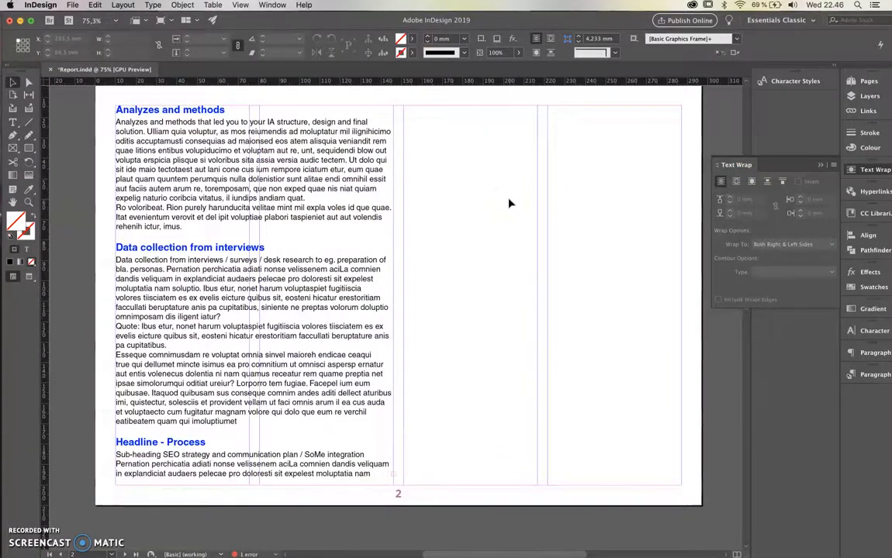
scroll(29, 126, up, 1)
click(12, 136)
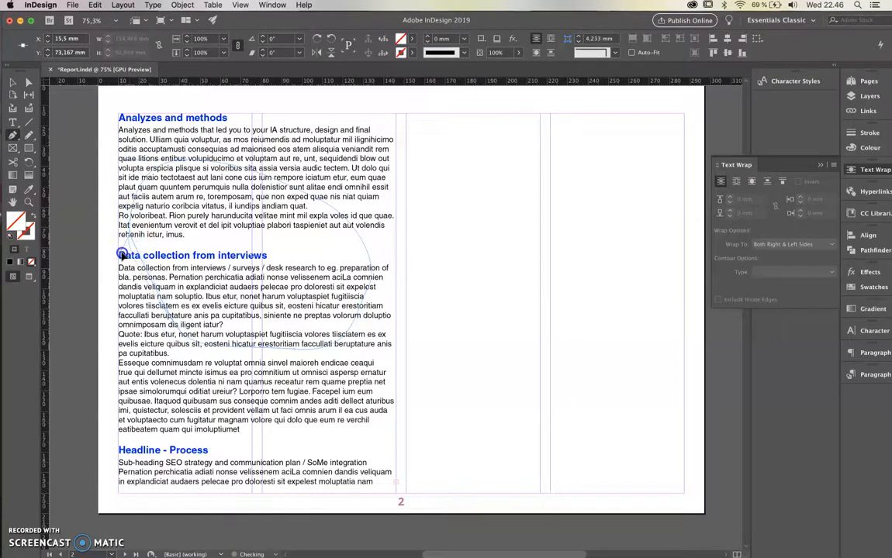
drag(130, 296, 132, 297)
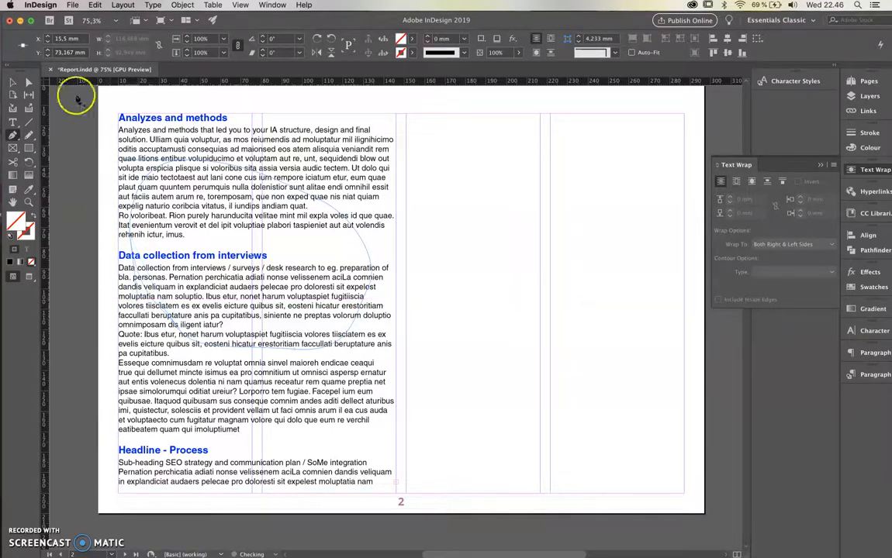
click(13, 84)
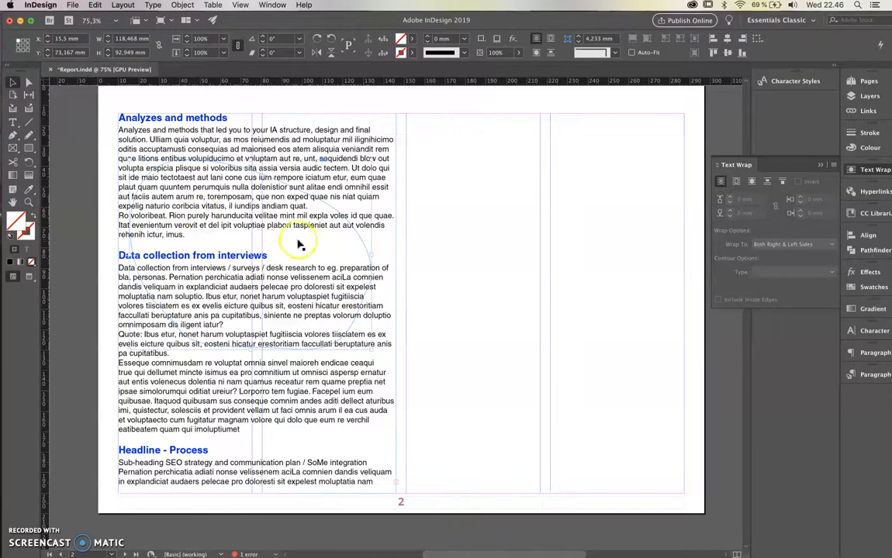
Try a green fill of R 0, G 235, B 72 on the freeform shape, and undo it
double_click(16, 221)
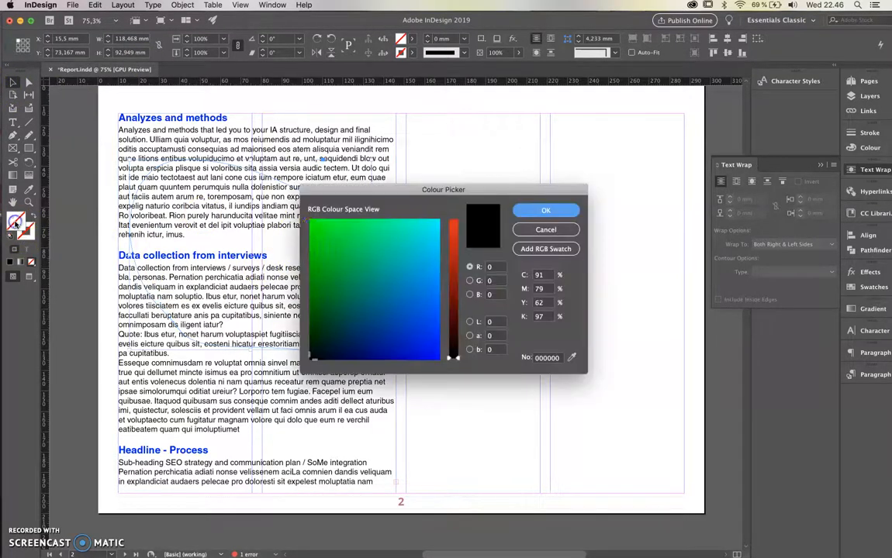
click(347, 231)
click(546, 210)
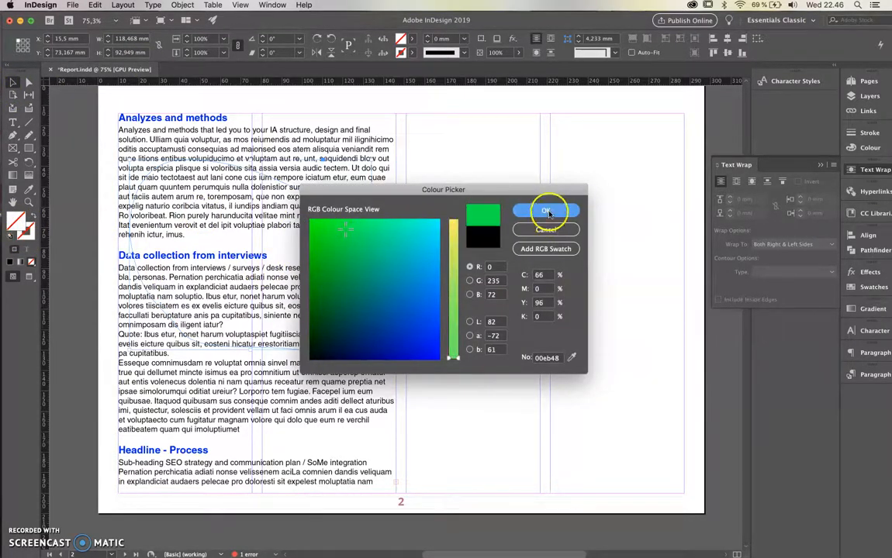
click(221, 220)
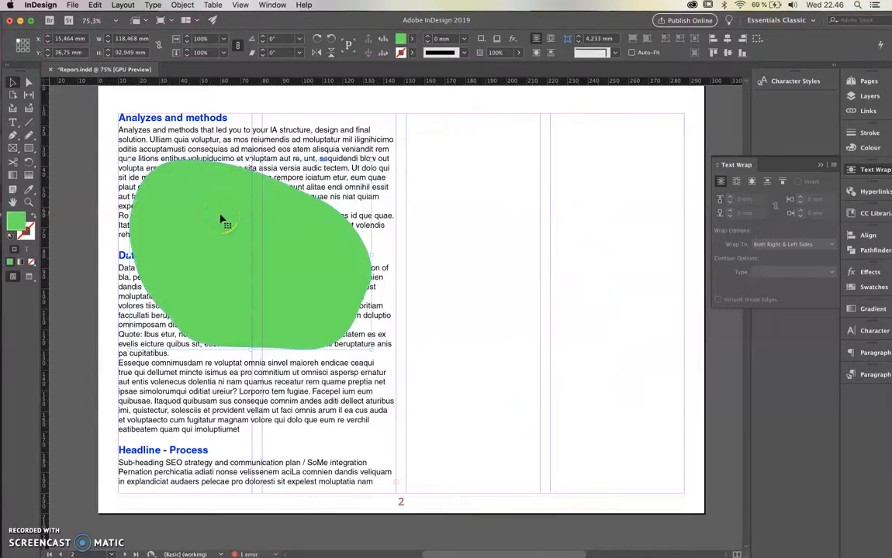
key(super+z)
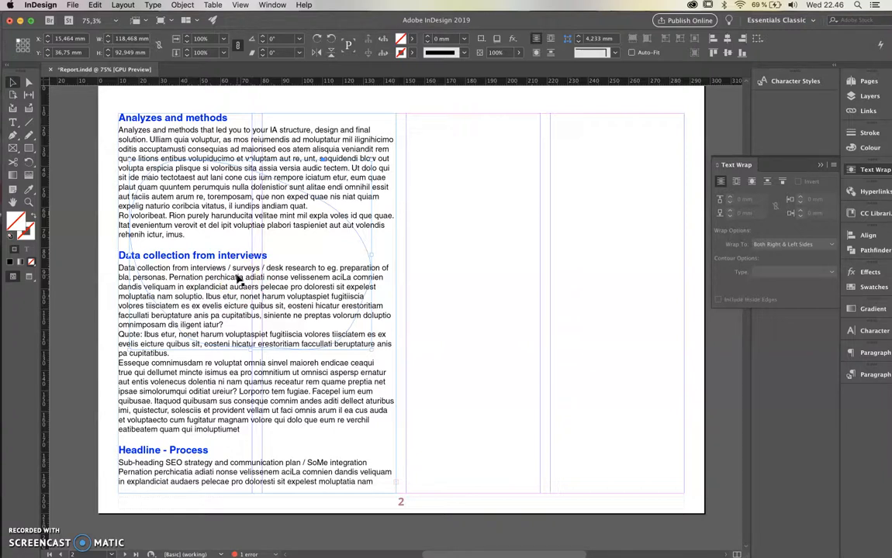
Place Image_proces_sh.jpg inside the freeform shape and apply Fill Frame Proportionally to it
click(205, 262)
click(74, 5)
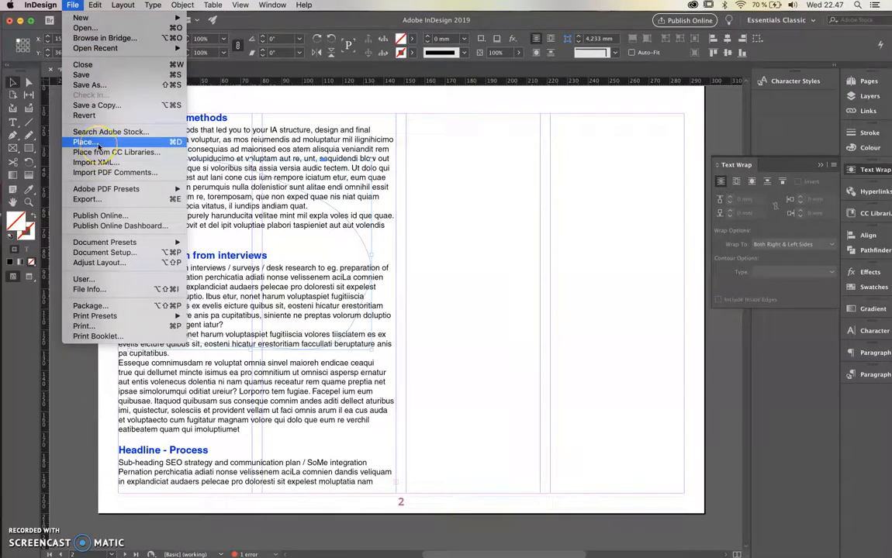
click(85, 142)
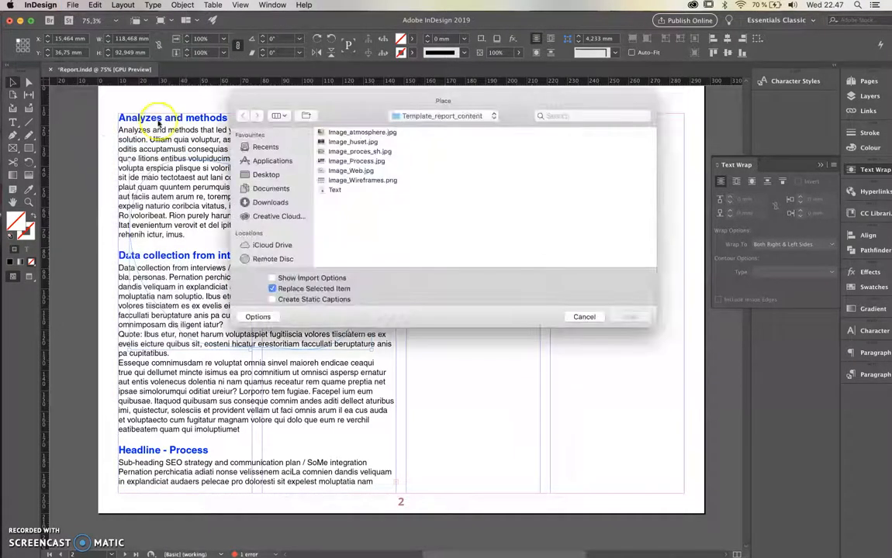
click(351, 145)
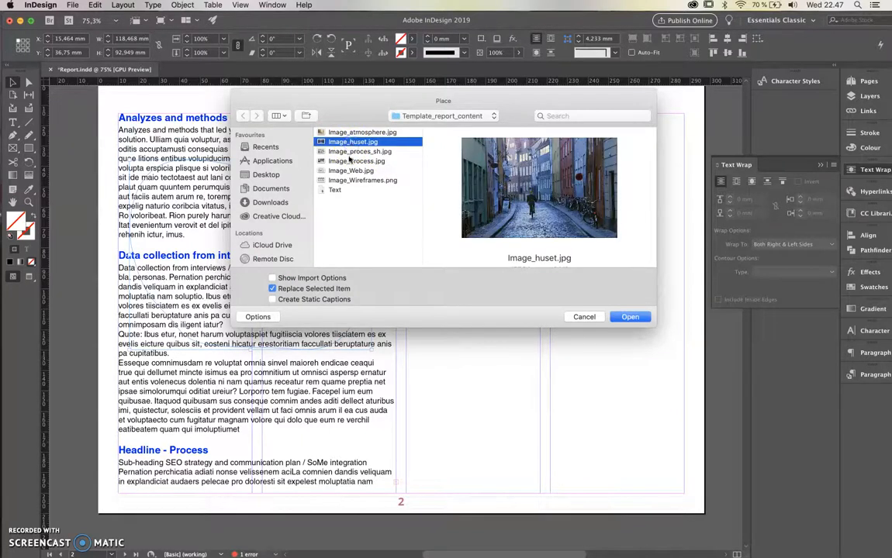
click(361, 152)
double_click(361, 153)
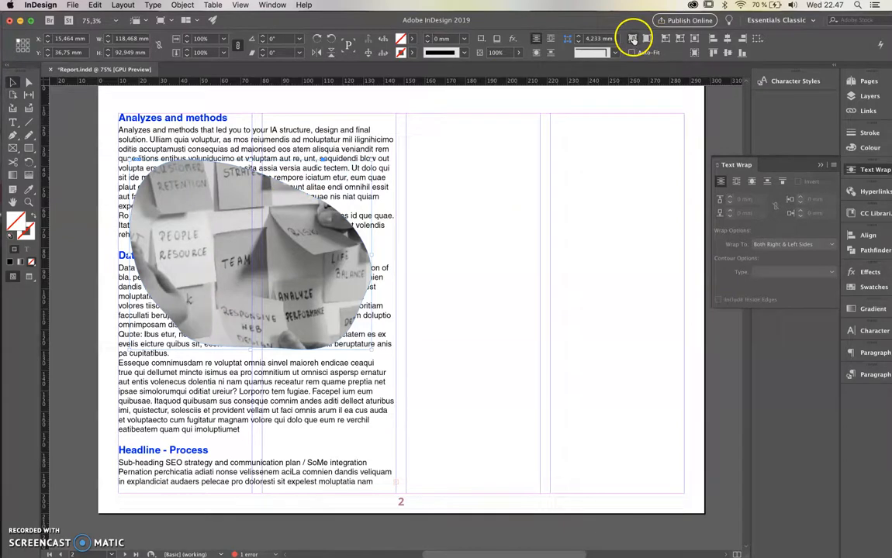
click(632, 39)
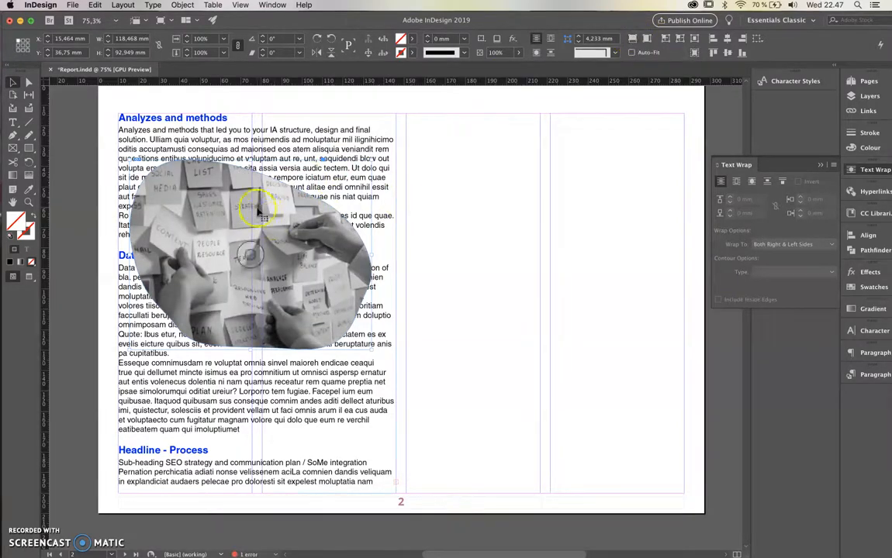
Move the image shape partly past the page's left edge to X -25 mm, Y 41 mm
click(14, 83)
click(184, 210)
drag(186, 212, 101, 219)
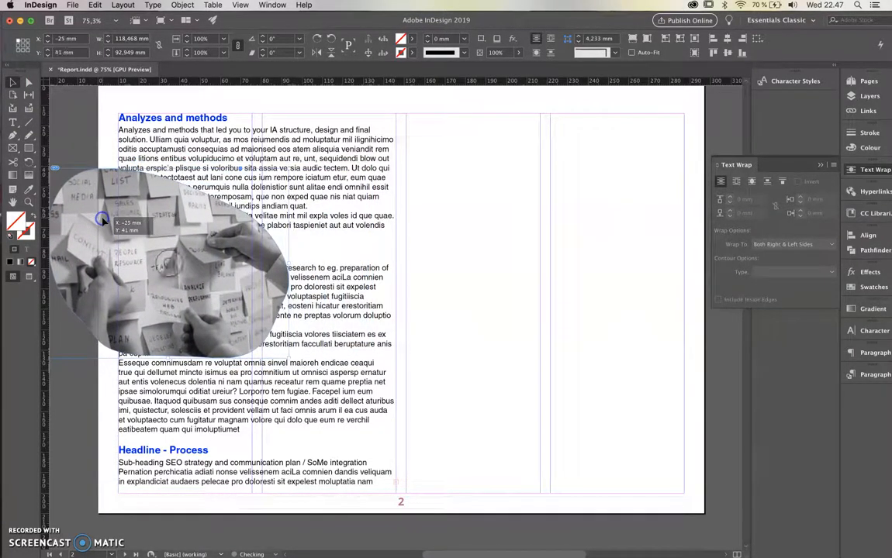
Wrap the text around the image's object shape with a 4 mm offset
click(751, 183)
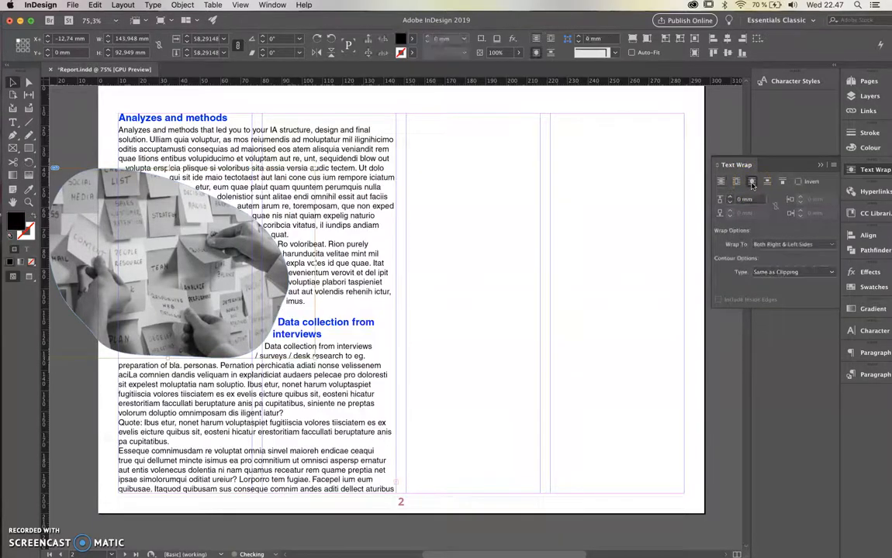
click(729, 198)
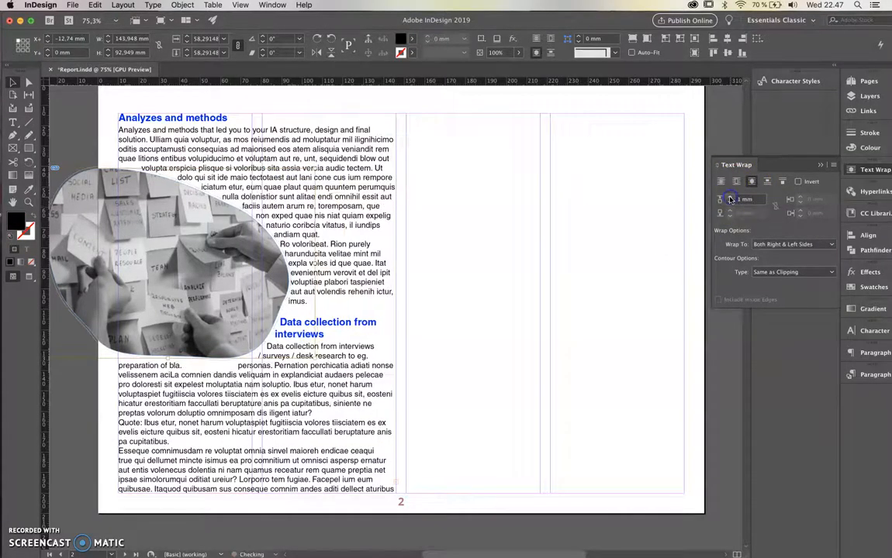
click(729, 198)
click(729, 199)
click(729, 199)
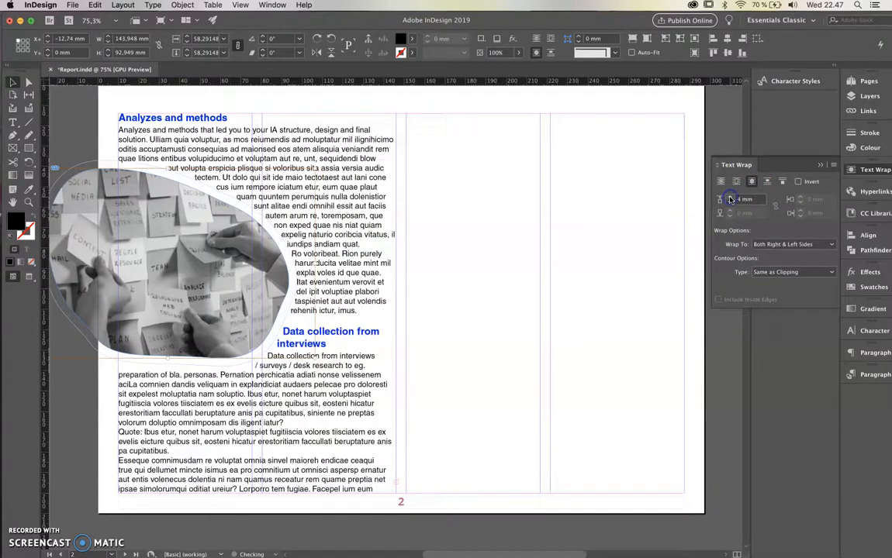
Switch to the preview screen mode and move the image slightly down and further past the page's left edge
click(513, 299)
key(w)
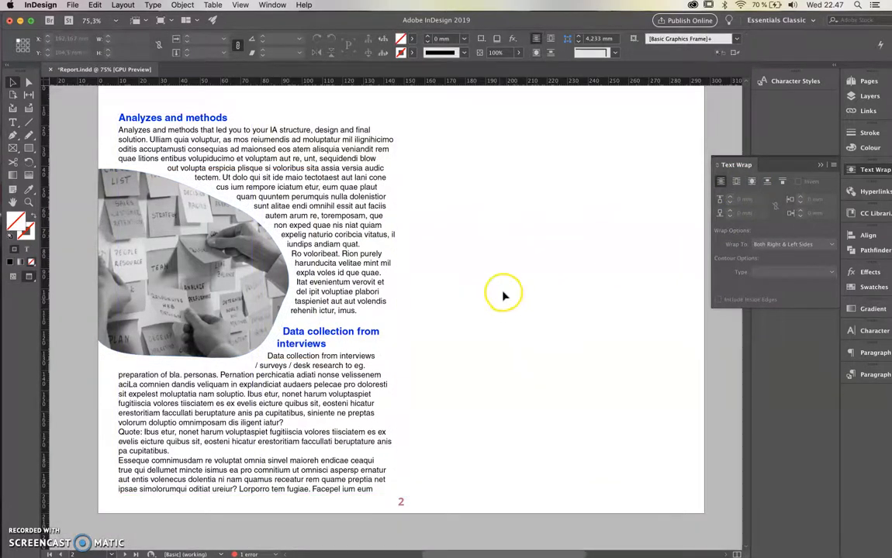
drag(199, 276, 206, 313)
click(506, 313)
click(740, 204)
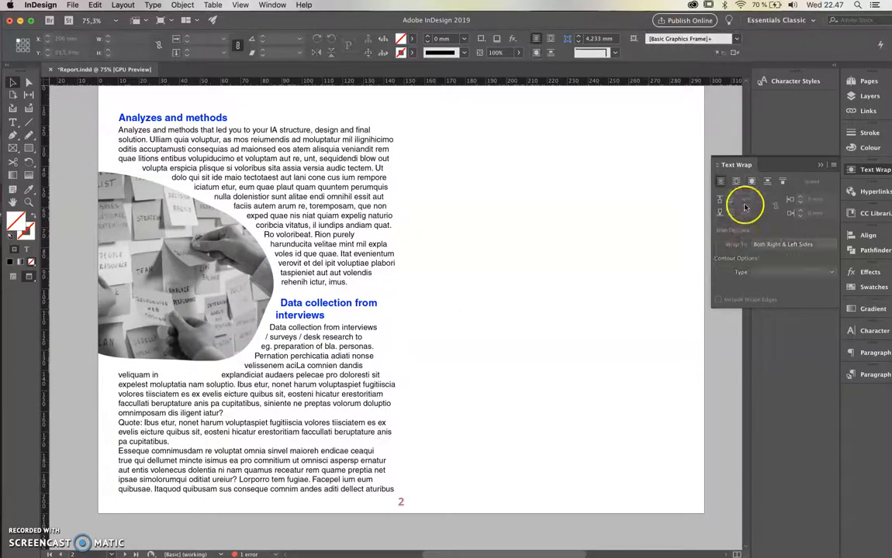
click(749, 202)
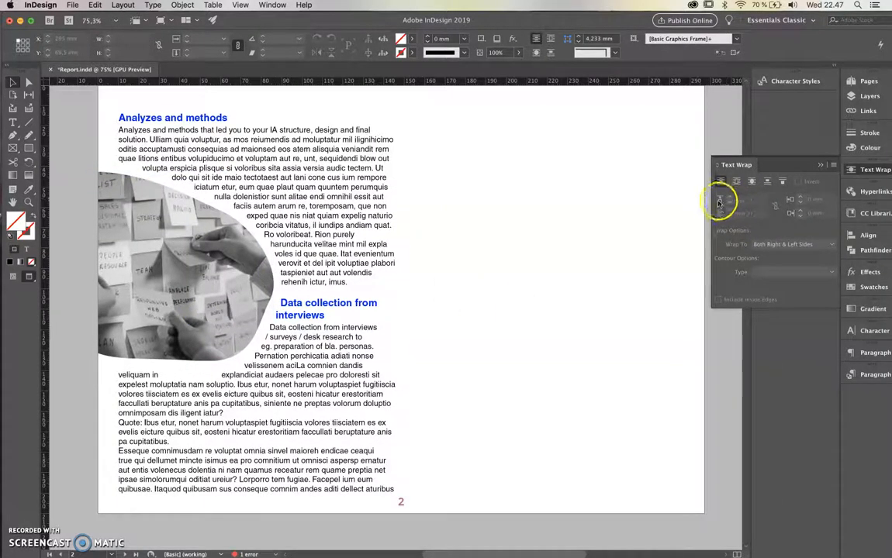
click(201, 335)
click(472, 282)
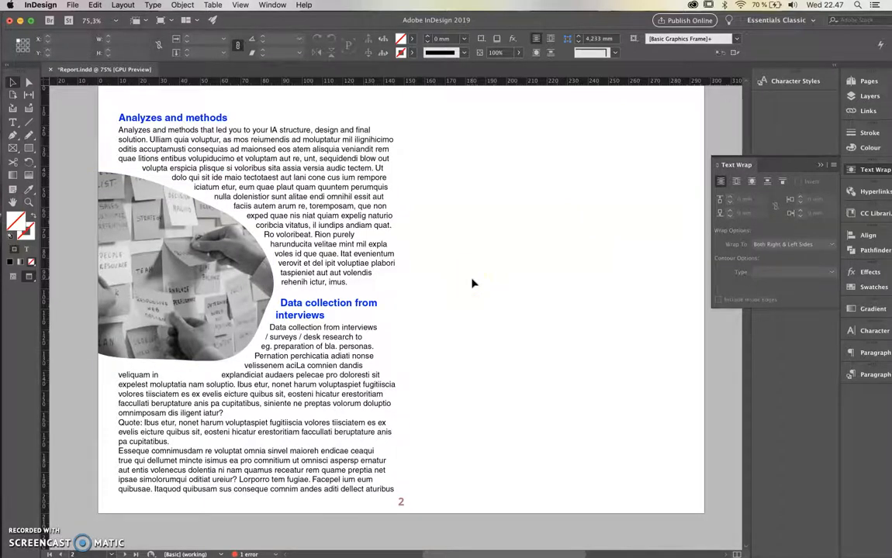
click(378, 223)
click(458, 248)
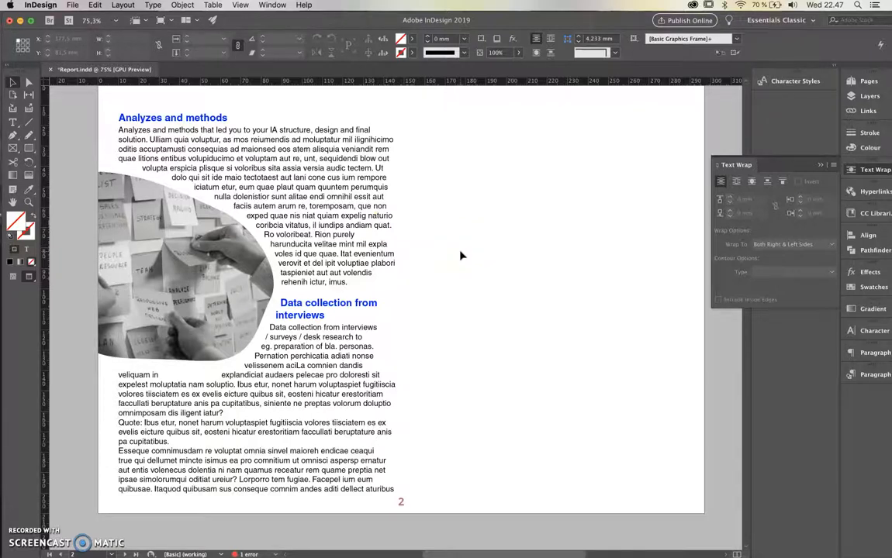